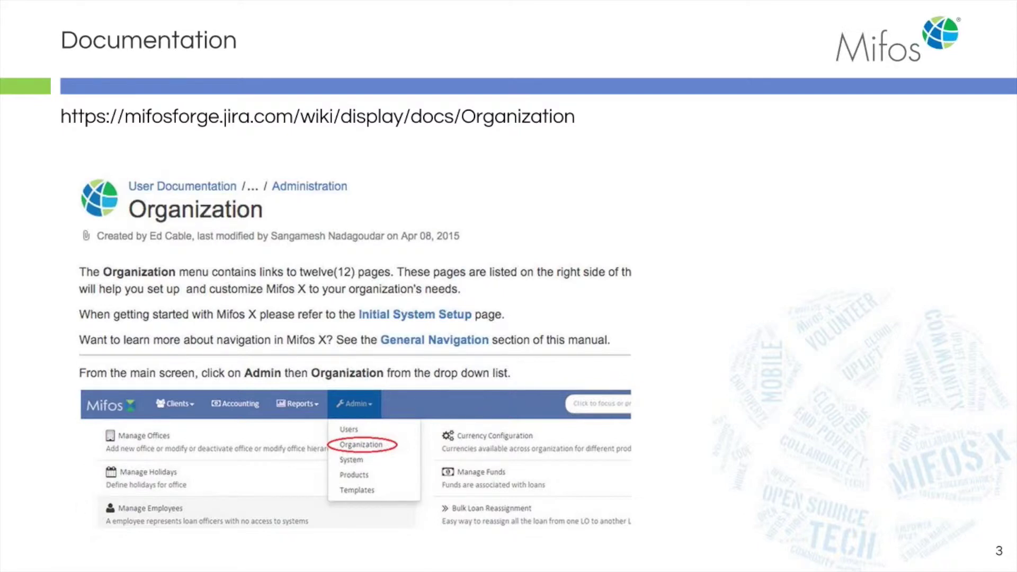
- Advance the slideshow to the Answer Hub slide
{"action": "key", "text": "Right"}
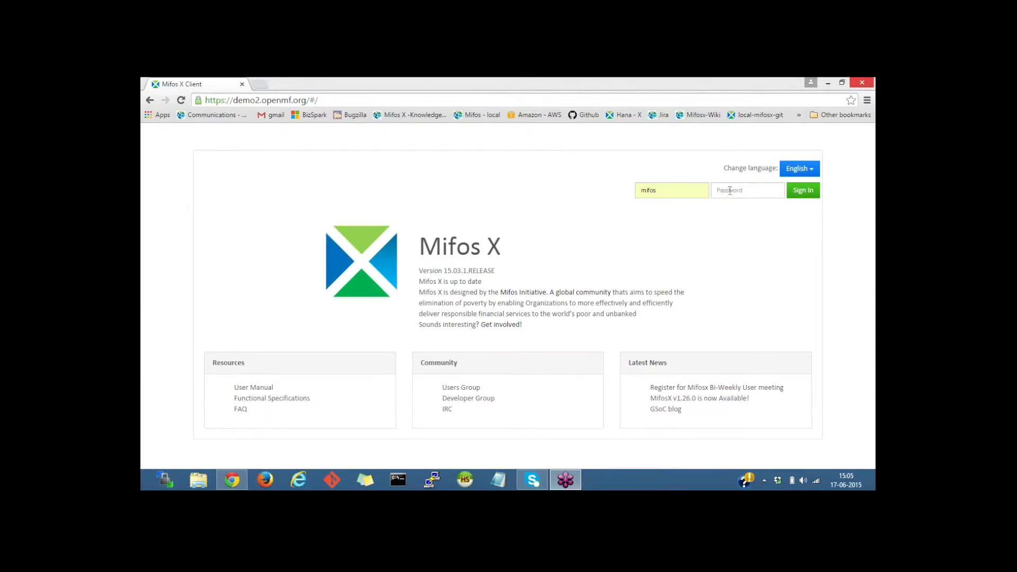
- Sign in to the Mifos X demo as user 'mifos' with the account password
{"action": "left_click", "coordinate": [730, 190]}
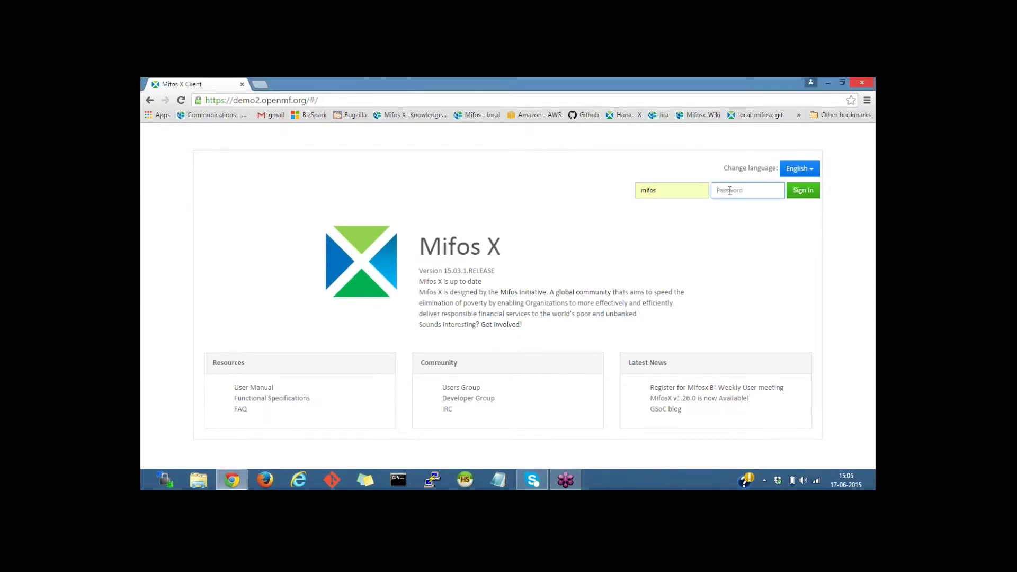
{"action": "left_click", "coordinate": [663, 189]}
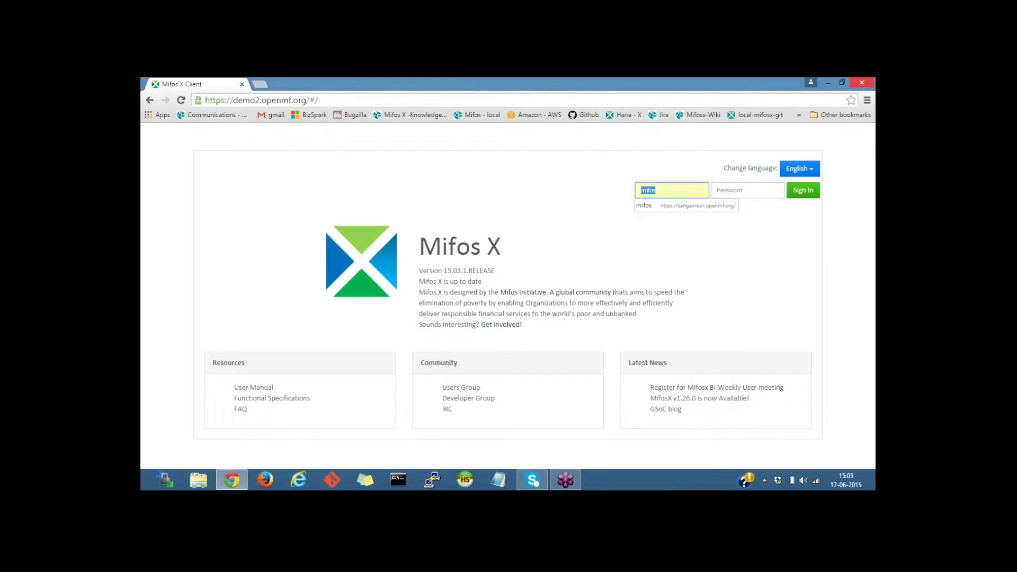
{"action": "type", "text": "mifos"}
{"action": "key", "text": "Tab"}
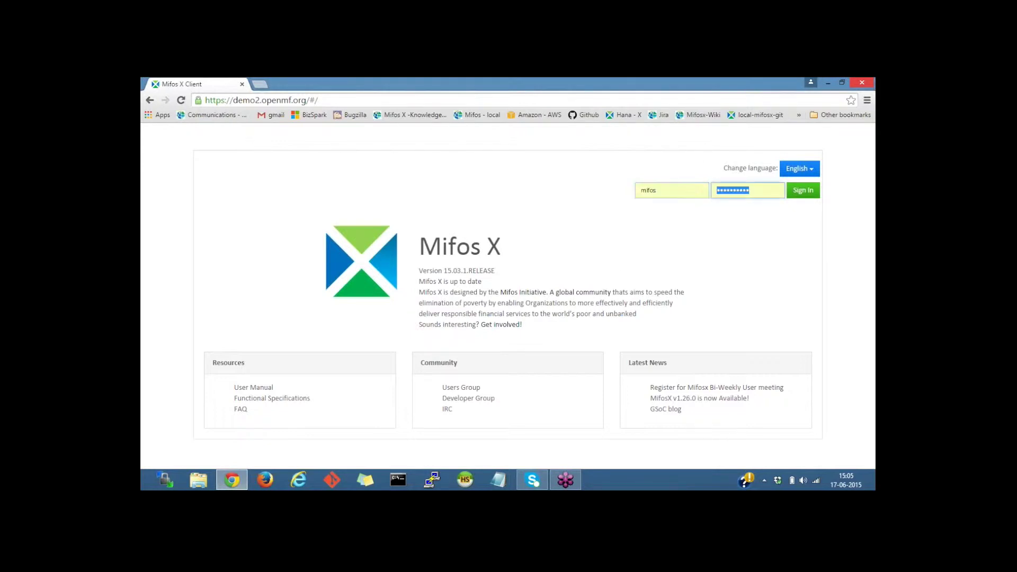
{"action": "type", "text": "pas"}
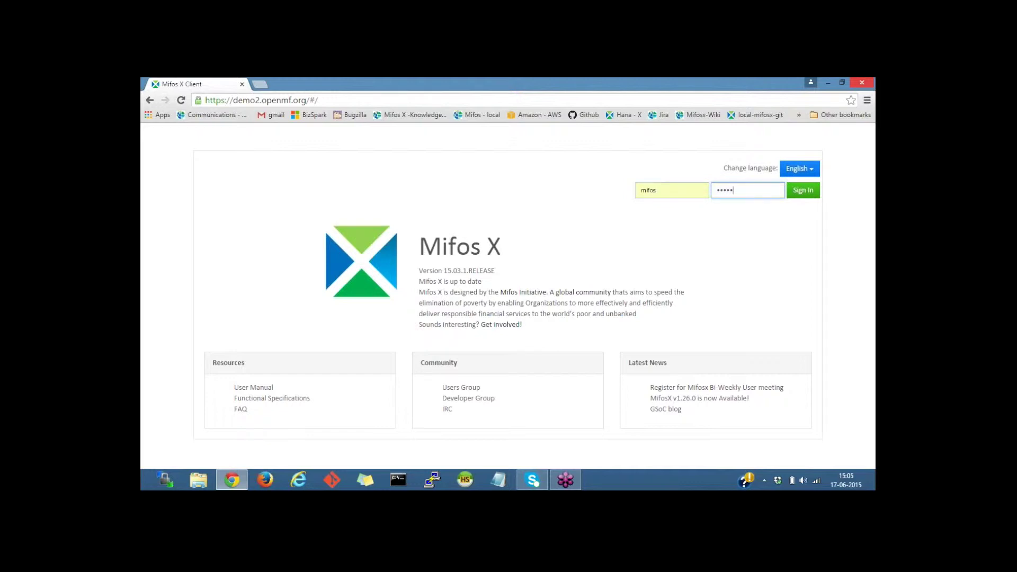
{"action": "type", "text": "sword12"}
{"action": "left_click", "coordinate": [795, 192]}
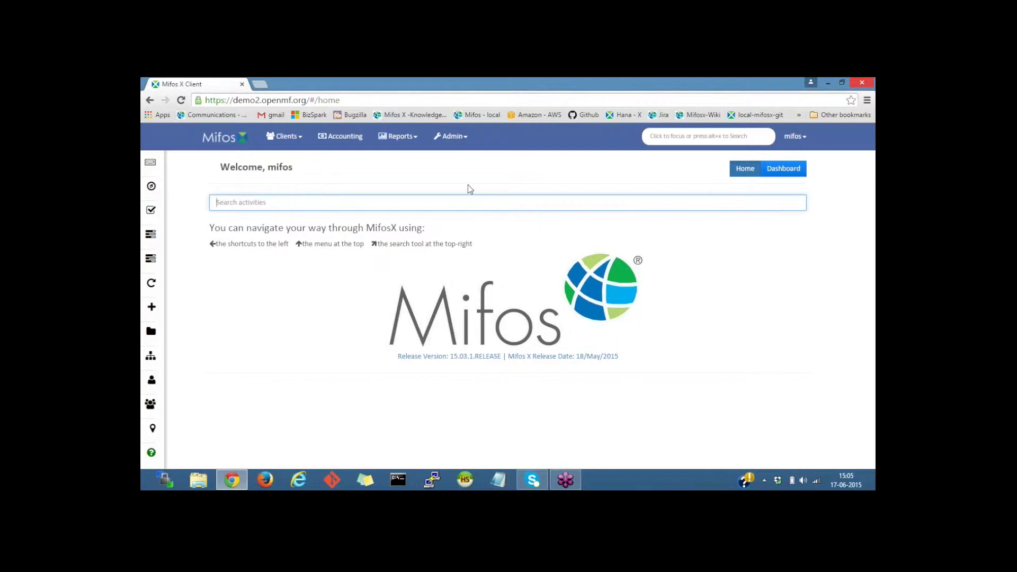
- Go from Admin to Organization's office list and start a new office
{"action": "left_click", "coordinate": [464, 138]}
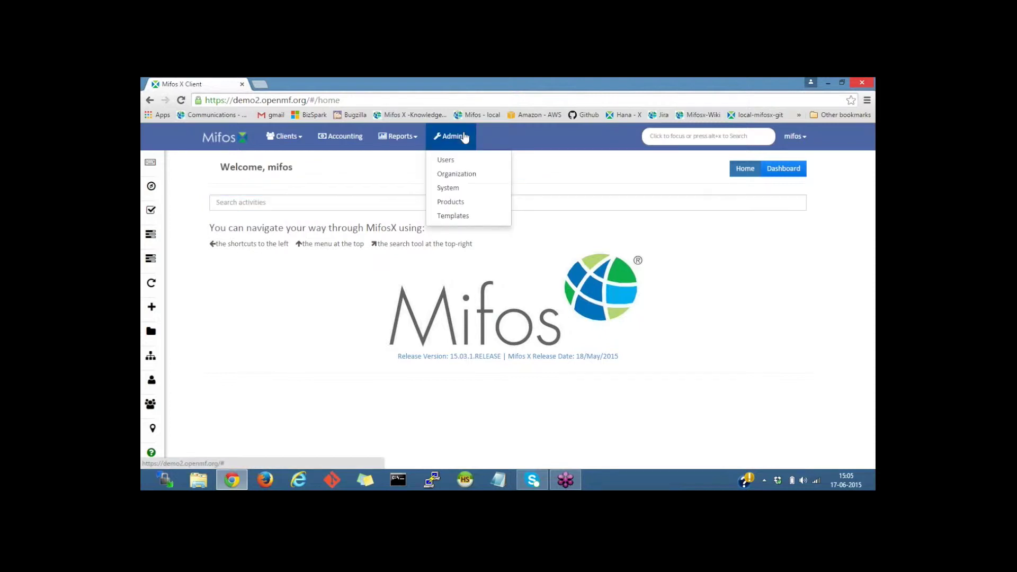
{"action": "left_click", "coordinate": [460, 179]}
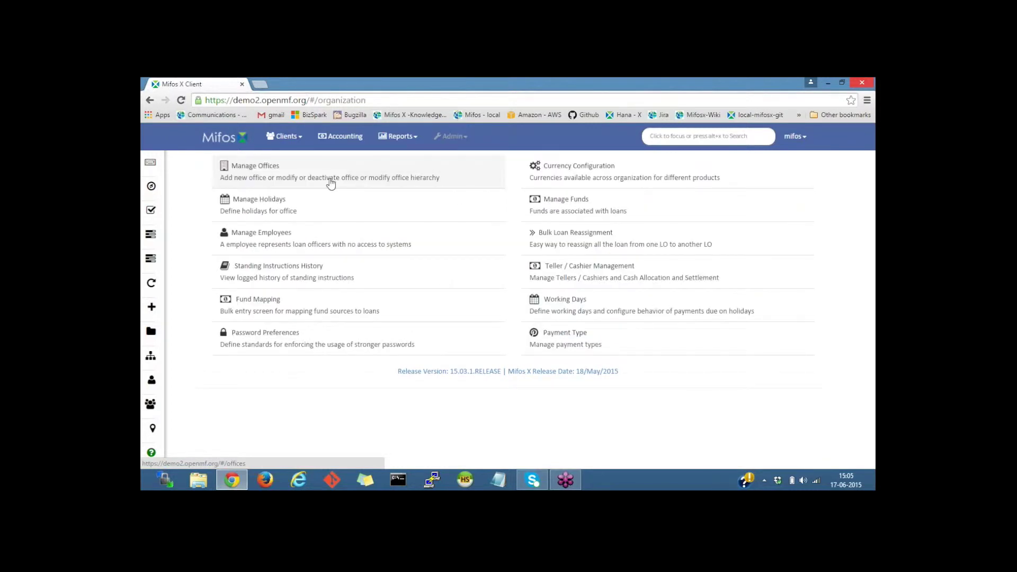
{"action": "left_click", "coordinate": [330, 183]}
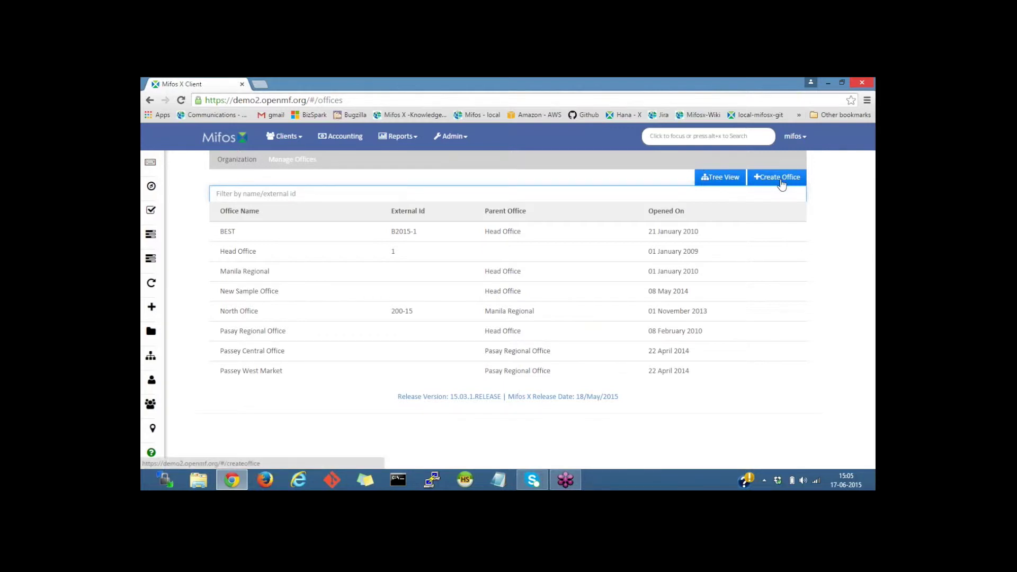
{"action": "left_click", "coordinate": [781, 178]}
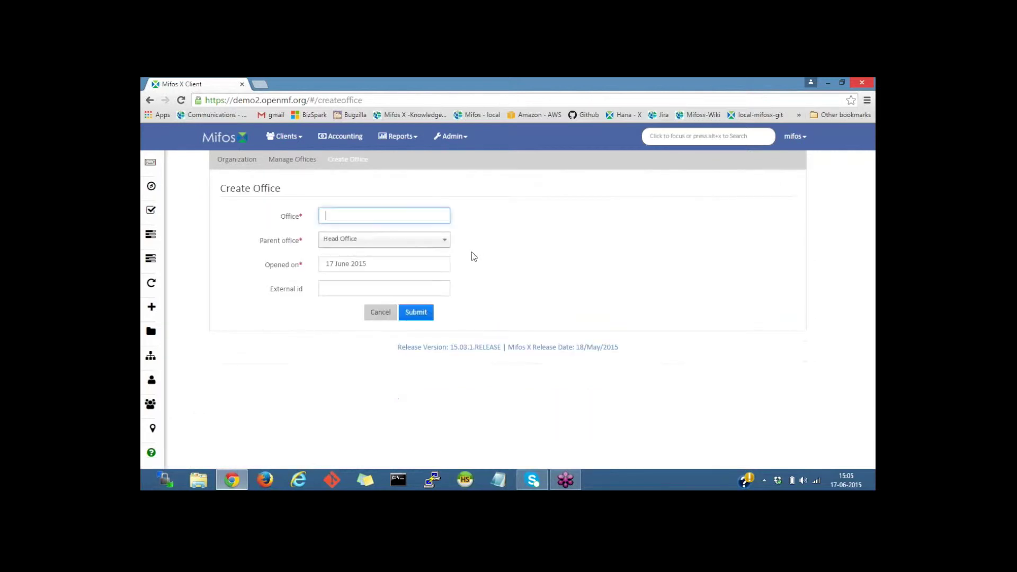
- Name the office 'West region', set opening date 01 January 2015, and submit it
{"action": "left_click", "coordinate": [388, 216]}
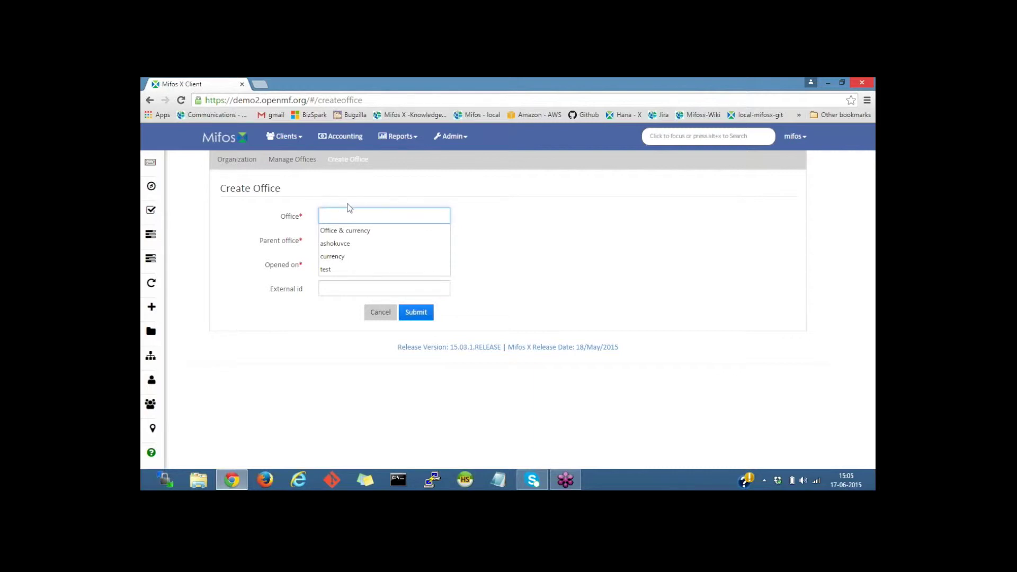
{"action": "type", "text": "W"}
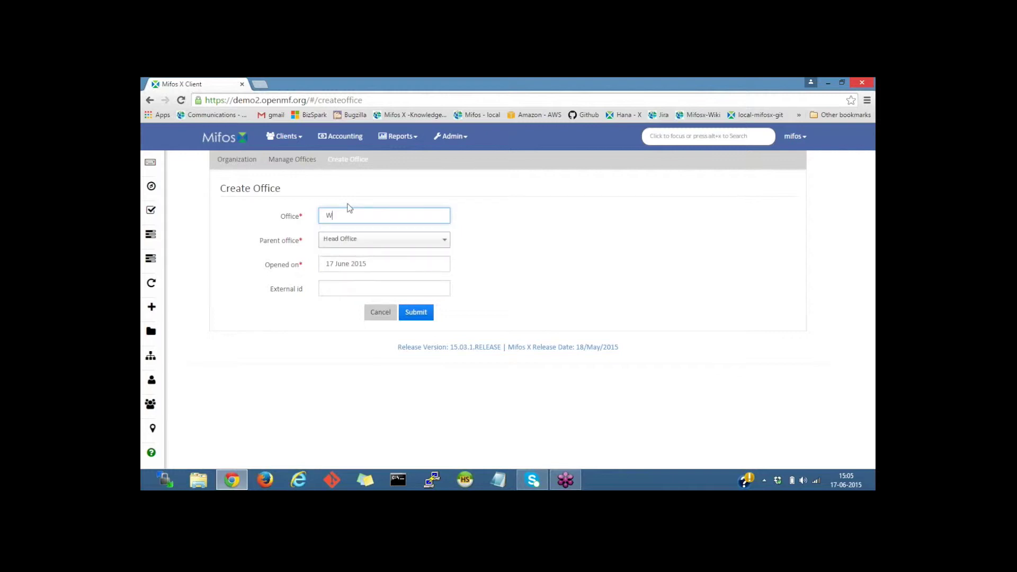
{"action": "type", "text": "est region"}
{"action": "left_click", "coordinate": [269, 240]}
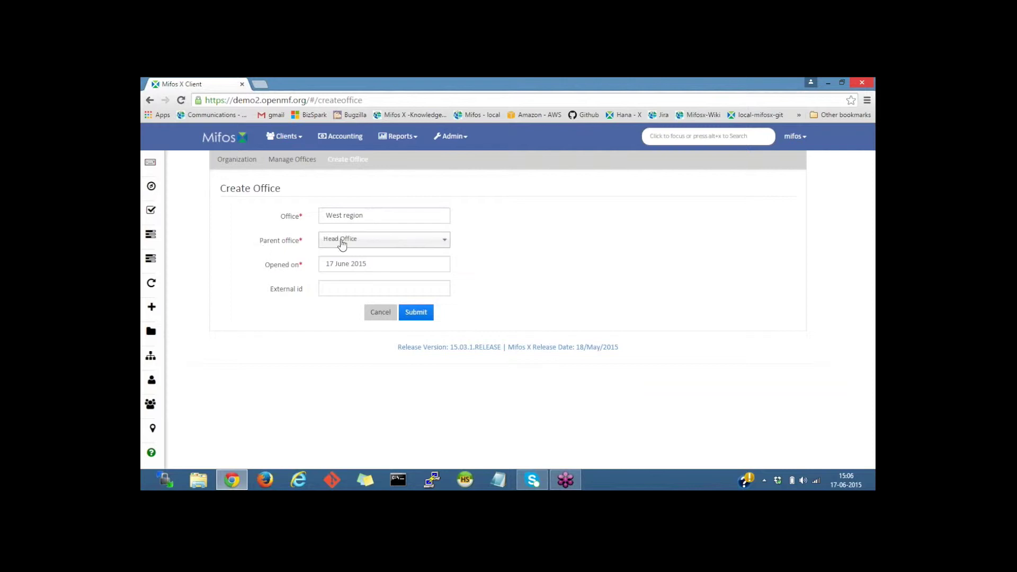
{"action": "left_click", "coordinate": [385, 266]}
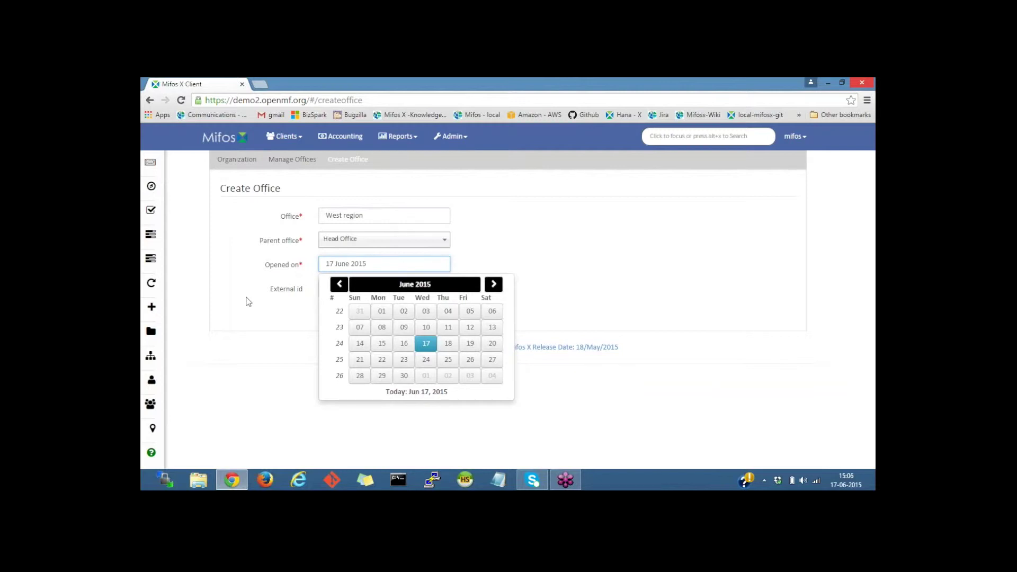
{"action": "double_click", "coordinate": [339, 286]}
{"action": "left_click", "coordinate": [339, 286]}
{"action": "left_click", "coordinate": [339, 286]}
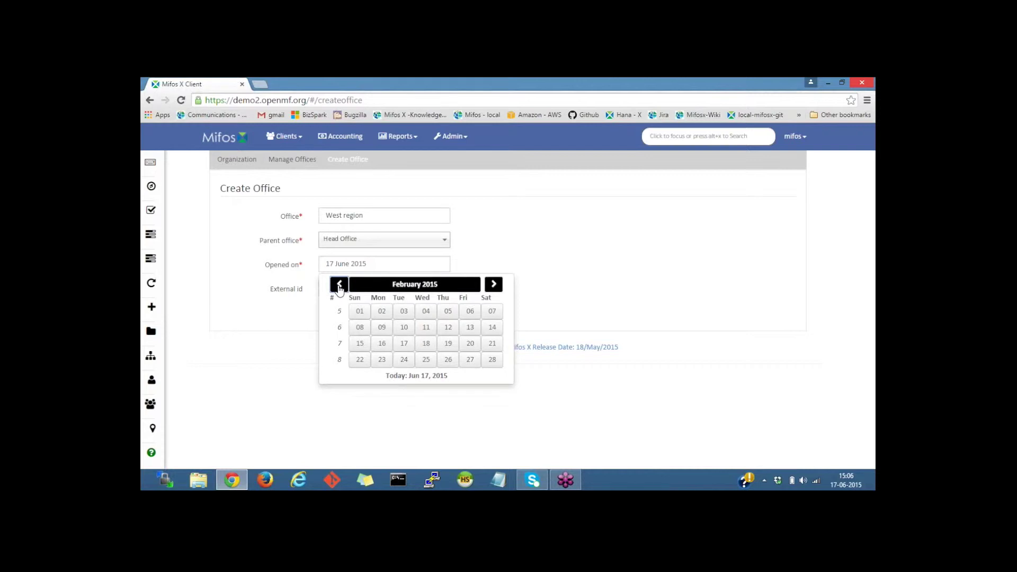
{"action": "left_click", "coordinate": [339, 286]}
{"action": "left_click", "coordinate": [448, 313]}
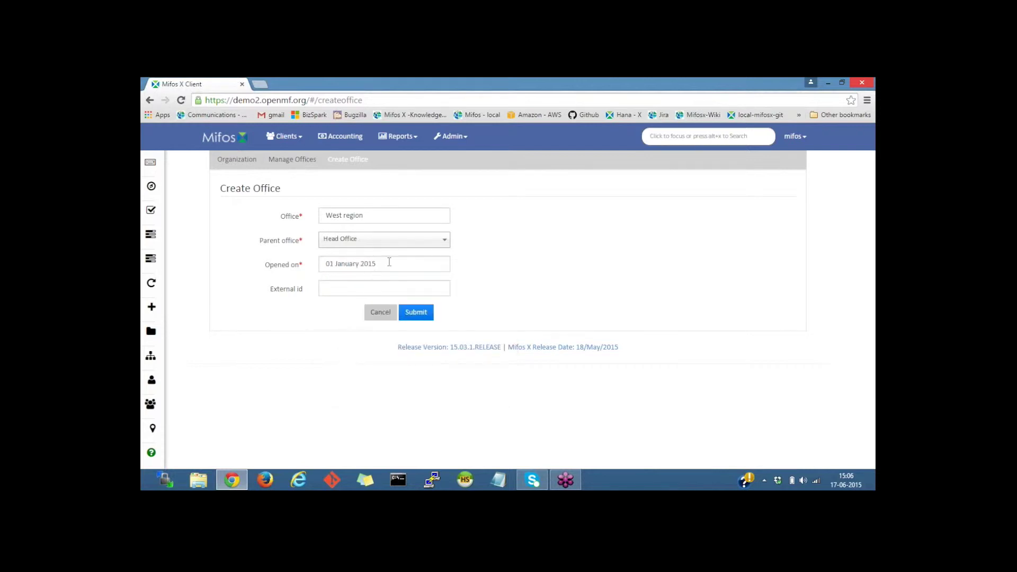
{"action": "left_click", "coordinate": [332, 290]}
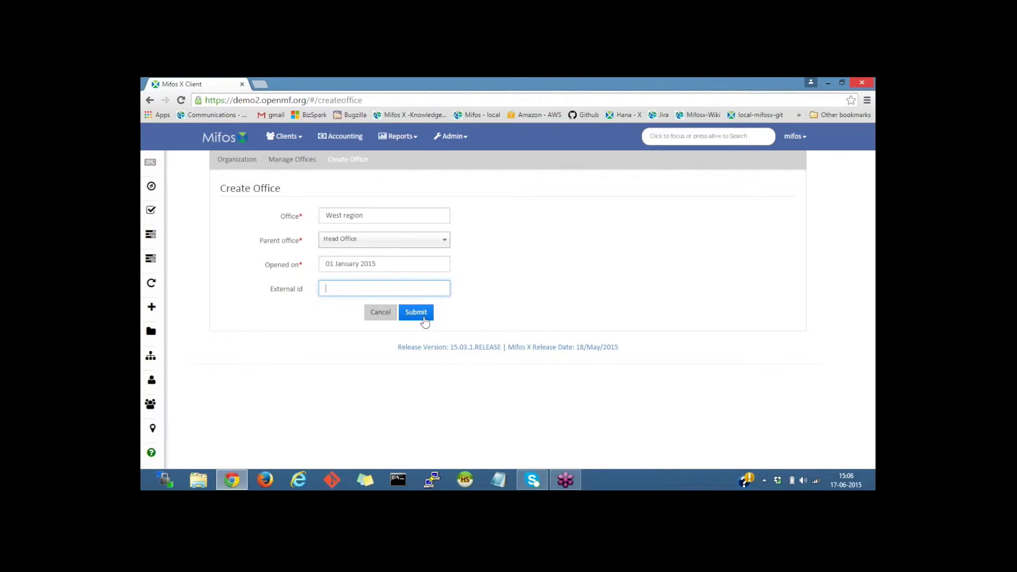
{"action": "left_click", "coordinate": [416, 313]}
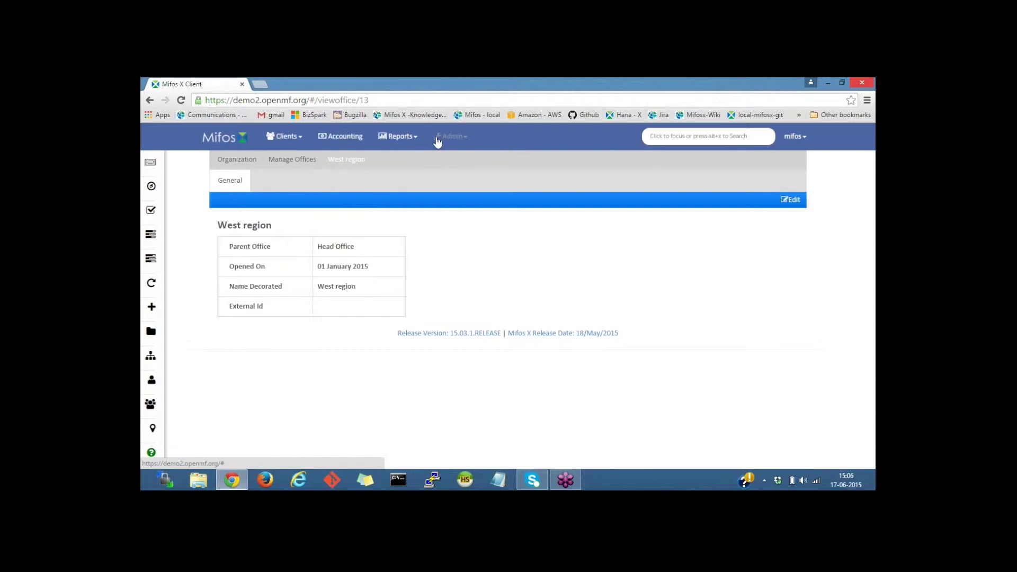
- Add office 'Church street branch' under parent West region, opened 01 June 2015
{"action": "left_click", "coordinate": [292, 160]}
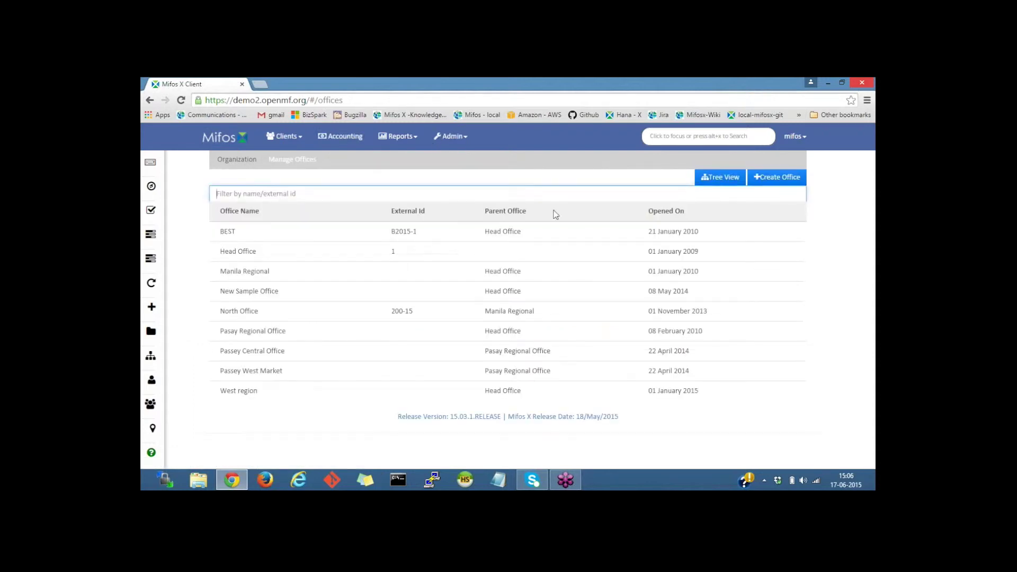
{"action": "left_click", "coordinate": [786, 181]}
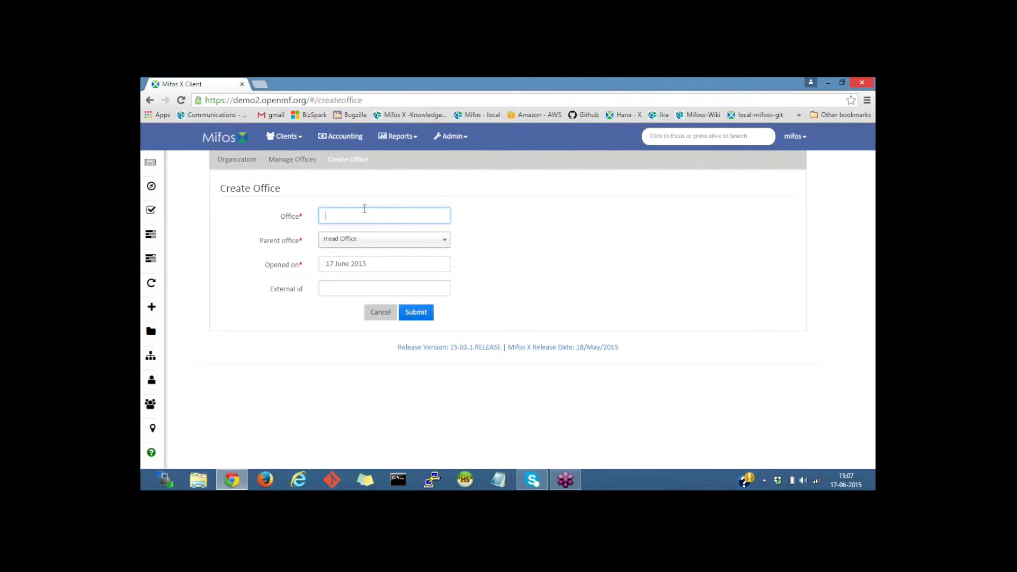
{"action": "type", "text": "Church street branch"}
{"action": "left_click", "coordinate": [373, 243]}
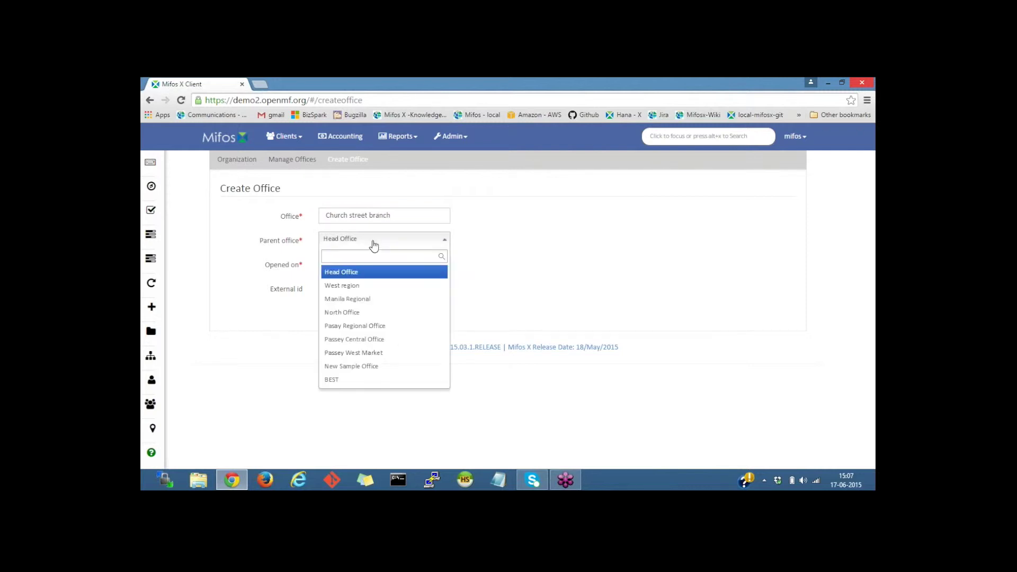
{"action": "left_click", "coordinate": [363, 286]}
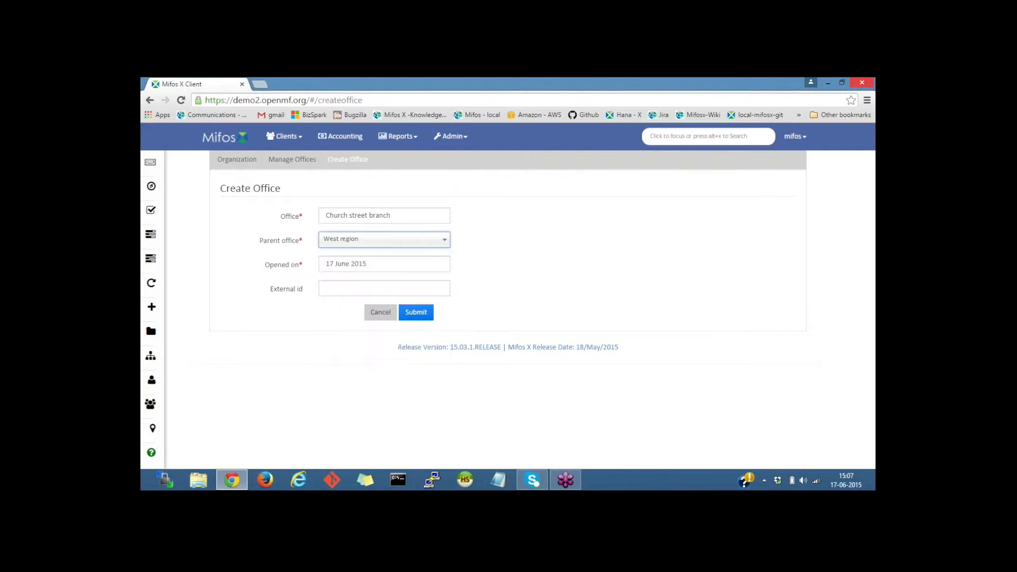
{"action": "left_click", "coordinate": [383, 260]}
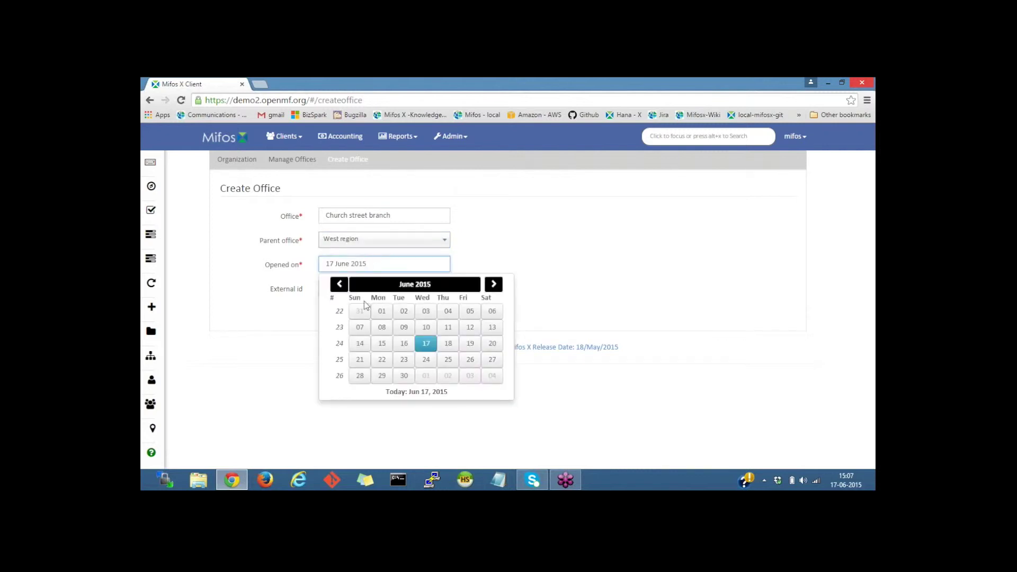
{"action": "left_click", "coordinate": [382, 312]}
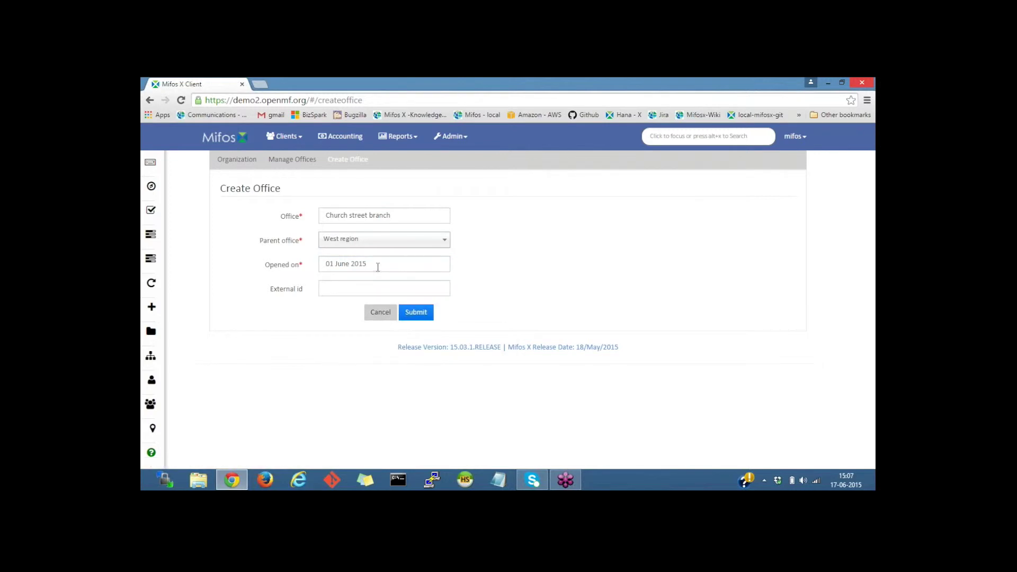
{"action": "left_click", "coordinate": [416, 313]}
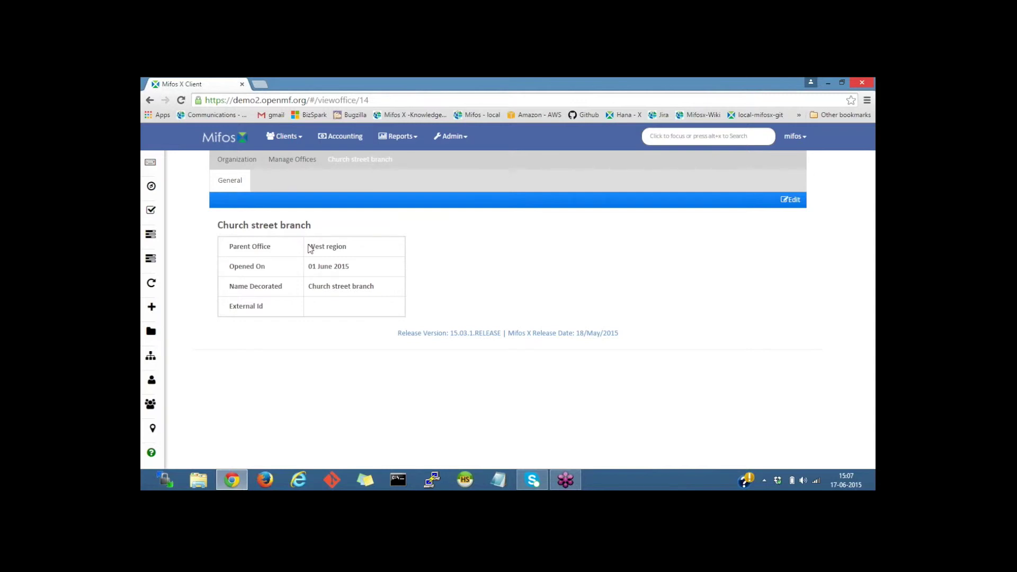
{"action": "left_click", "coordinate": [291, 160]}
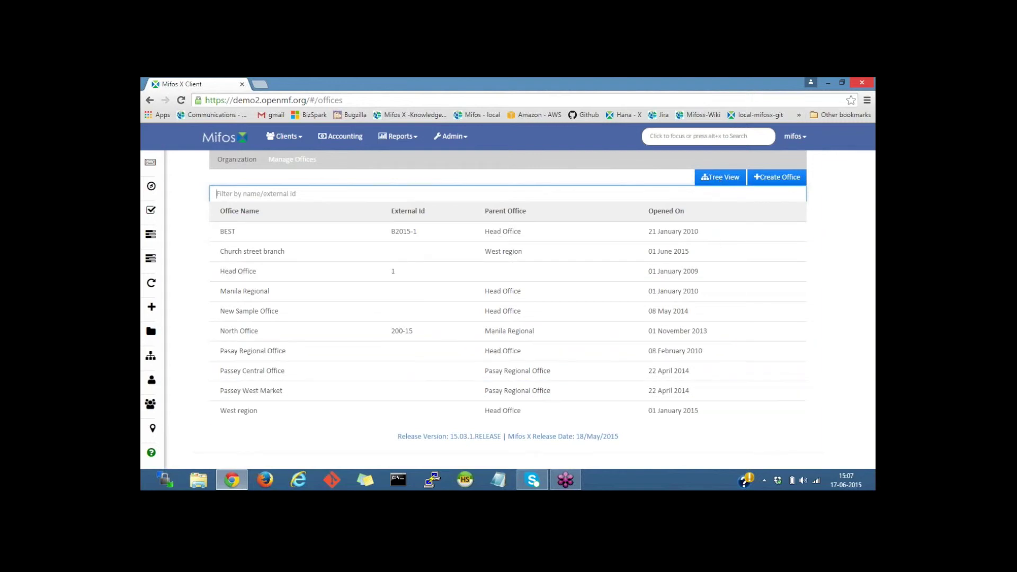
- Switch to Tree View and expand Head Office, West region, Manila Regional and Pasay Regional Office
{"action": "left_click", "coordinate": [730, 187]}
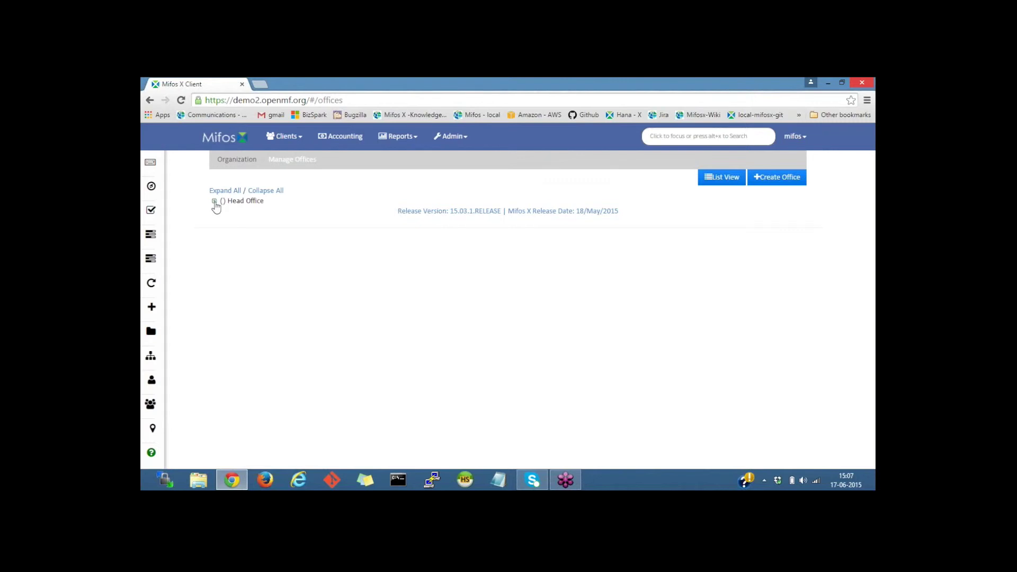
{"action": "left_click", "coordinate": [215, 202]}
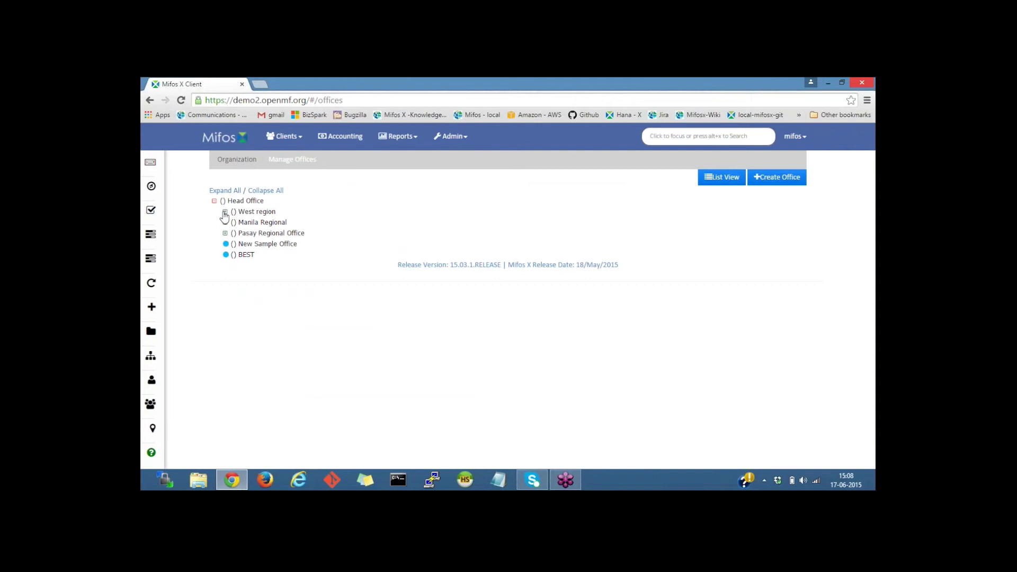
{"action": "left_click", "coordinate": [224, 211]}
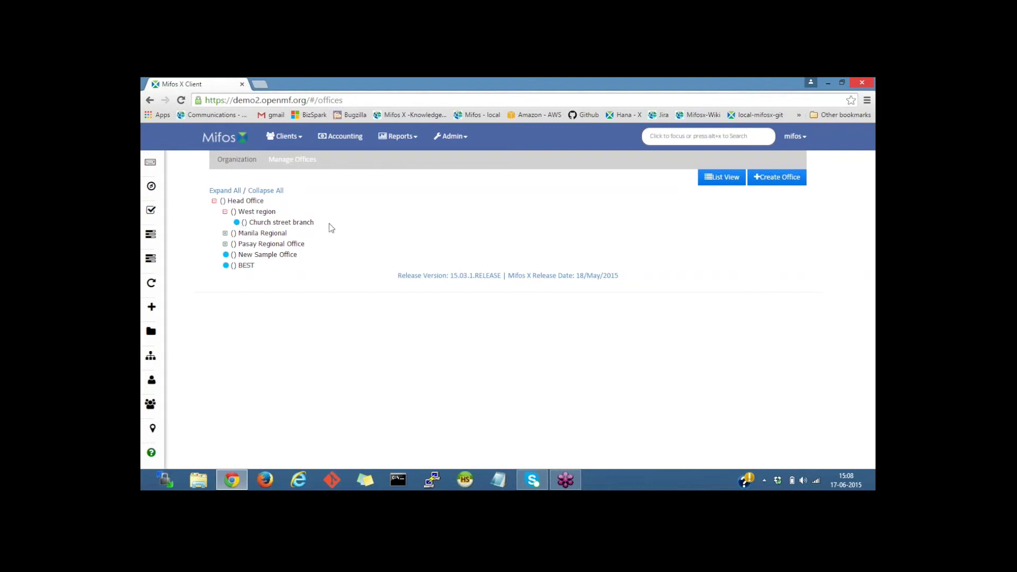
{"action": "left_click", "coordinate": [225, 233]}
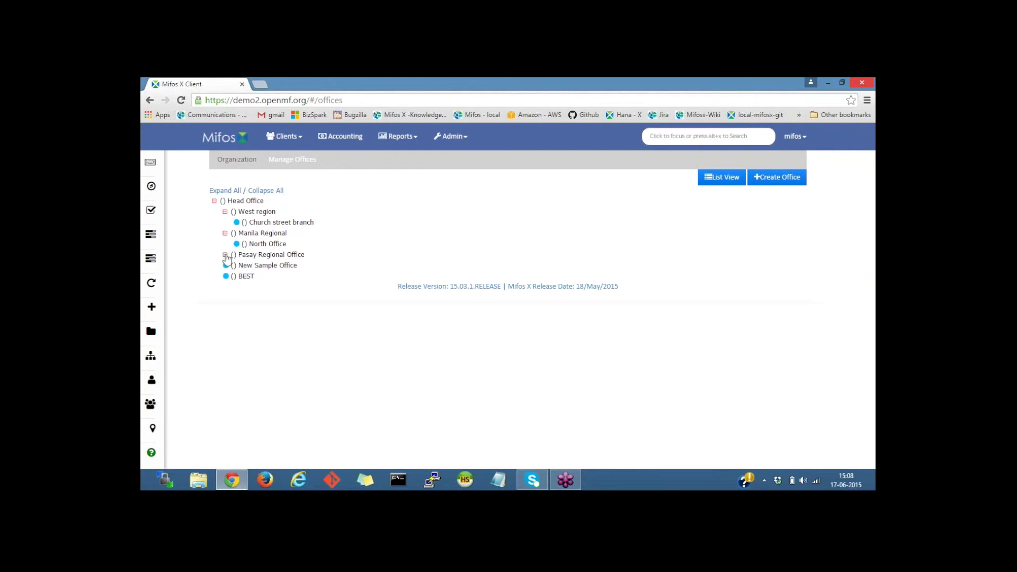
{"action": "left_click", "coordinate": [225, 254]}
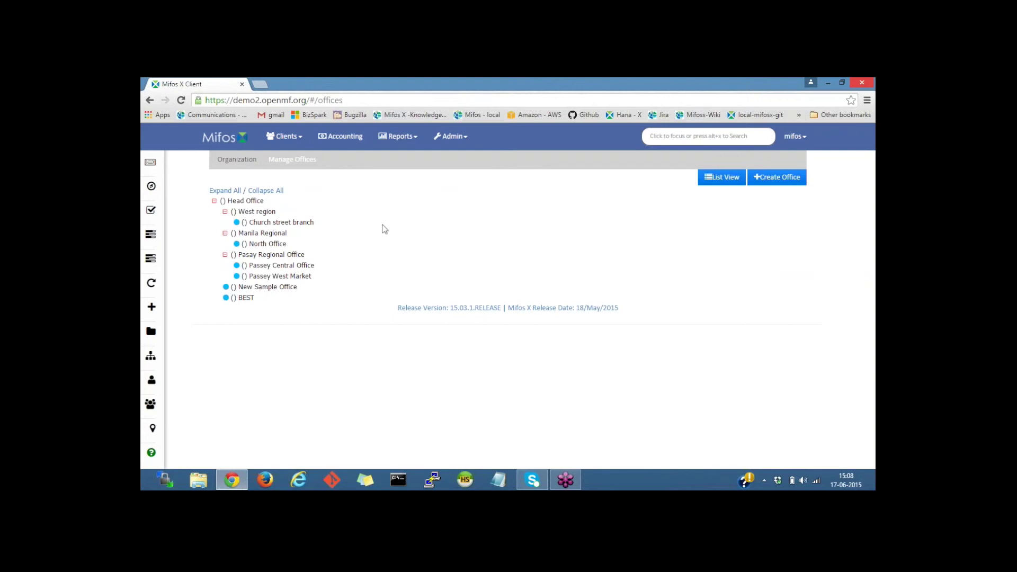
- Return to the Organization administration page via the breadcrumb
{"action": "left_click", "coordinate": [239, 161]}
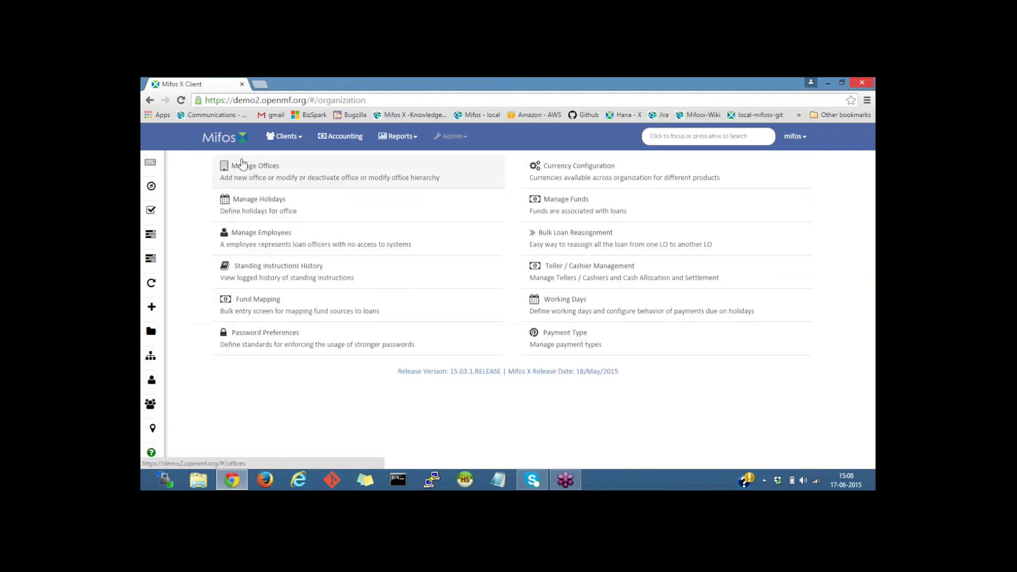